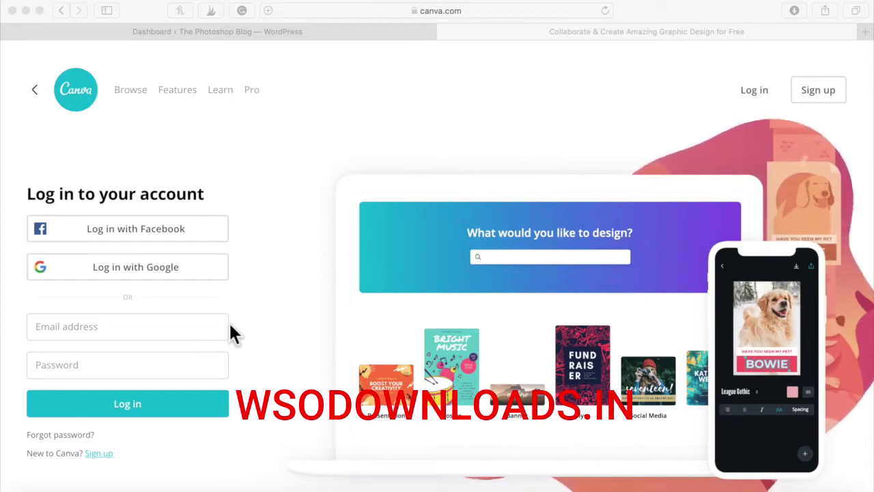
Log in to Canva with the saved account details, then return to the WordPress dashboard
{"action": "left_click", "coordinate": [185, 336]}
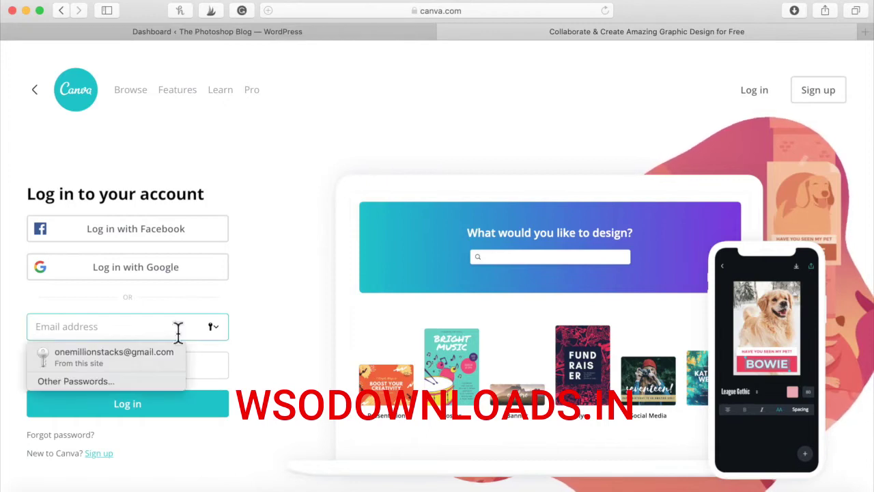
{"action": "left_click", "coordinate": [97, 355]}
{"action": "left_click", "coordinate": [140, 403]}
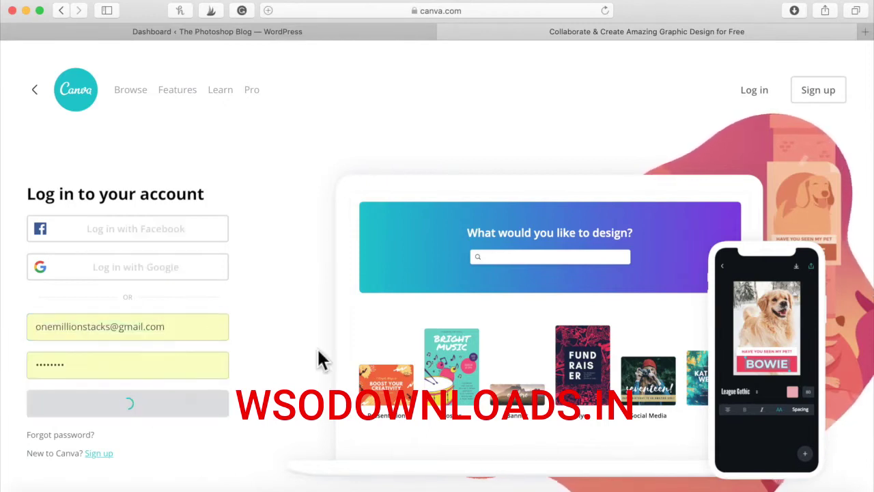
{"action": "left_click", "coordinate": [343, 32]}
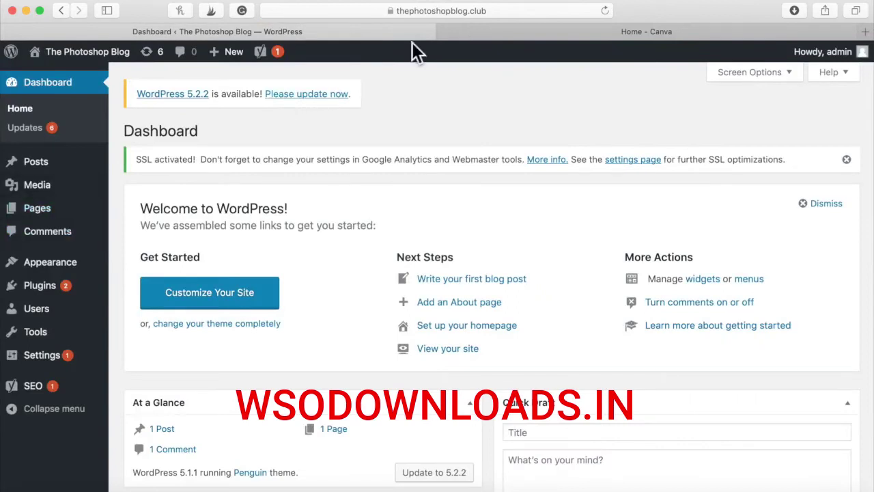
Open Appearance > Customize and go to the Penguin theme's Logo and Header Settings
{"action": "left_click", "coordinate": [526, 33]}
{"action": "left_click", "coordinate": [368, 33]}
{"action": "left_click", "coordinate": [551, 33]}
{"action": "left_click", "coordinate": [369, 33]}
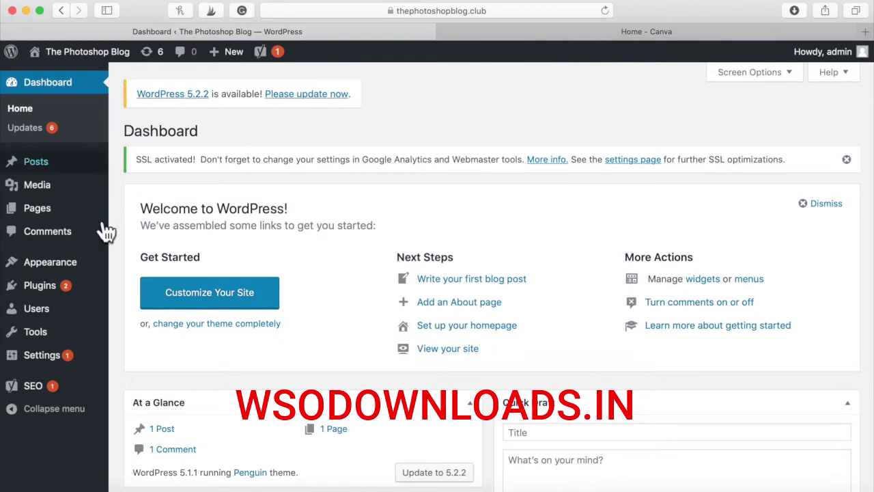
{"action": "mouse_move", "coordinate": [104, 232]}
{"action": "mouse_move", "coordinate": [113, 58]}
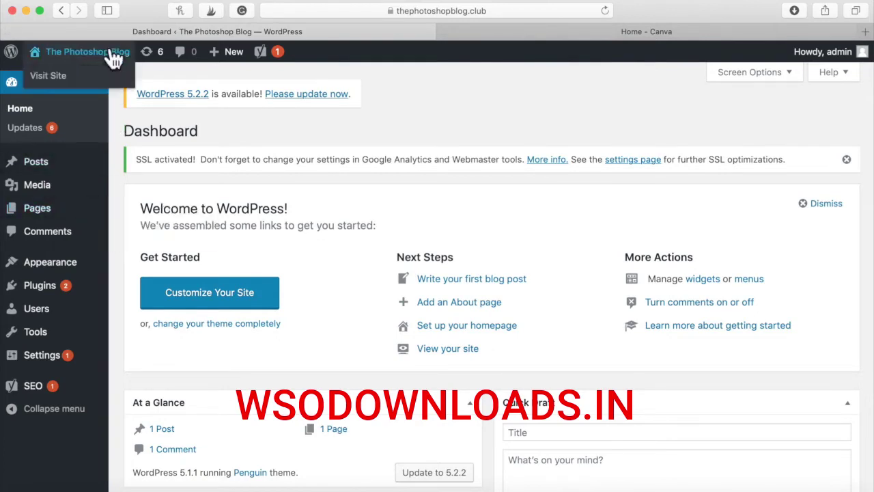
{"action": "mouse_move", "coordinate": [79, 267]}
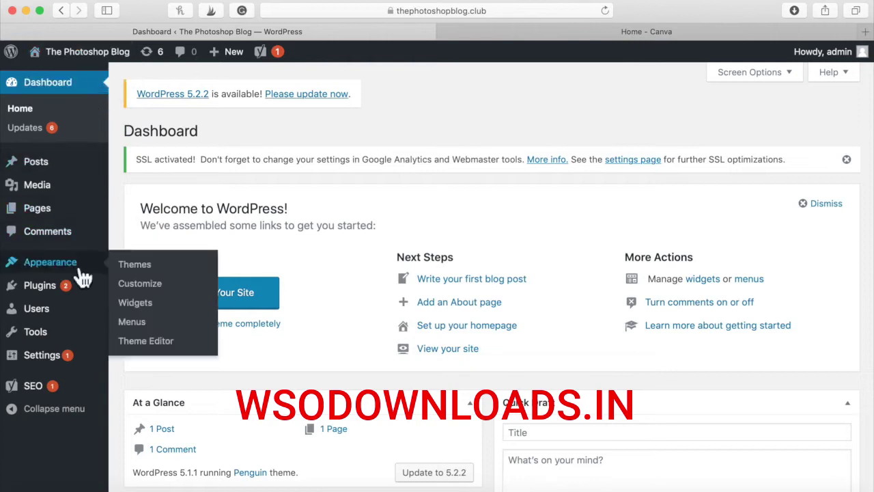
{"action": "left_click", "coordinate": [154, 285]}
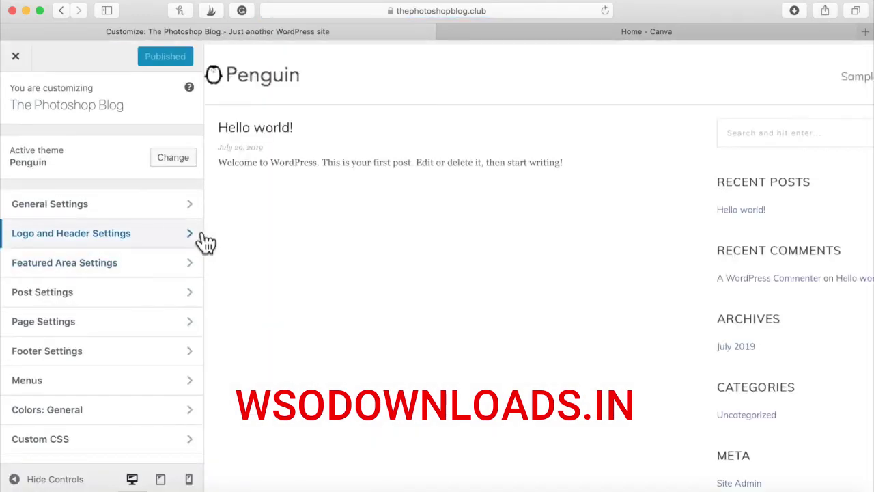
{"action": "left_click", "coordinate": [202, 234]}
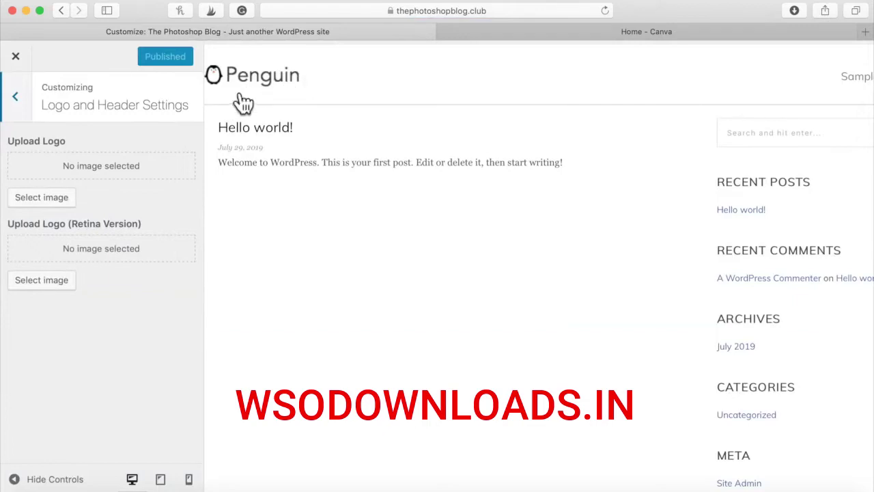
Create a Canva design with custom dimensions of 300 width and 100 height in px
{"action": "left_click", "coordinate": [564, 32]}
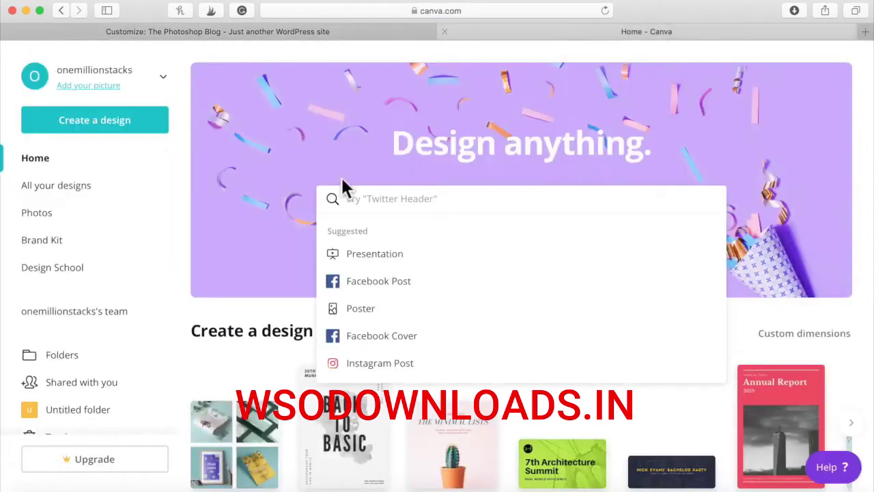
{"action": "left_click", "coordinate": [109, 127]}
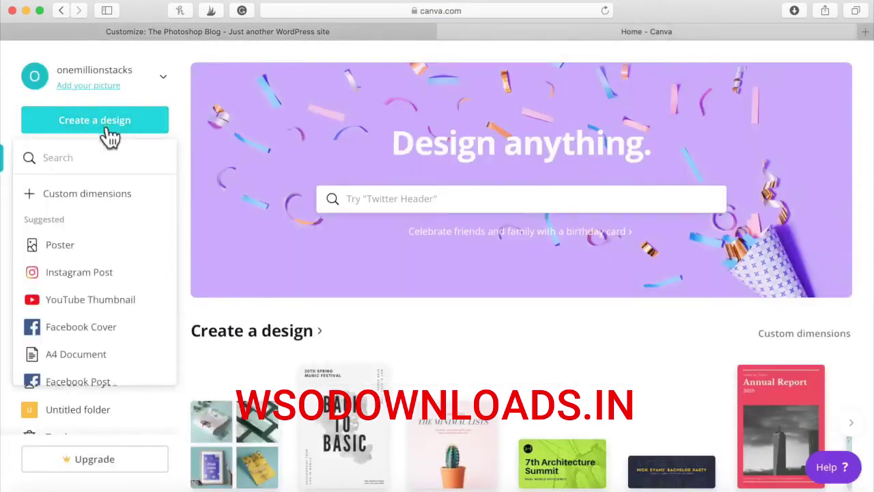
{"action": "key", "text": "Escape"}
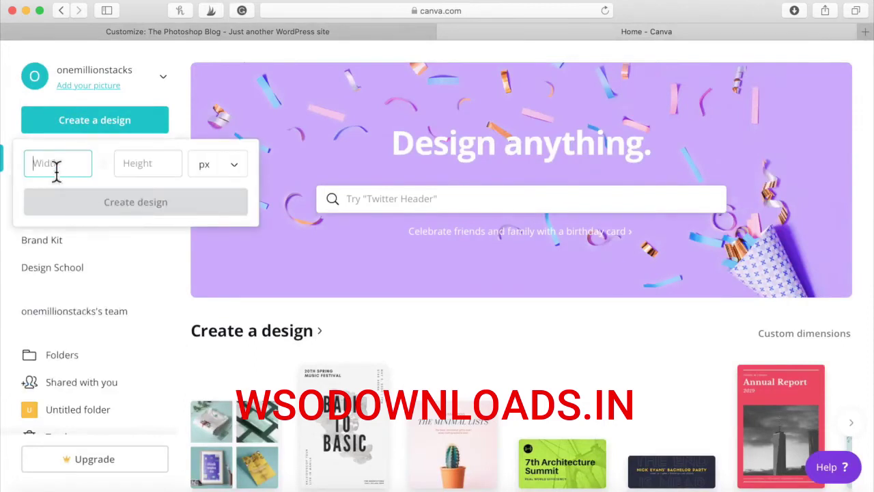
{"action": "type", "text": "300"}
{"action": "left_click", "coordinate": [117, 165]}
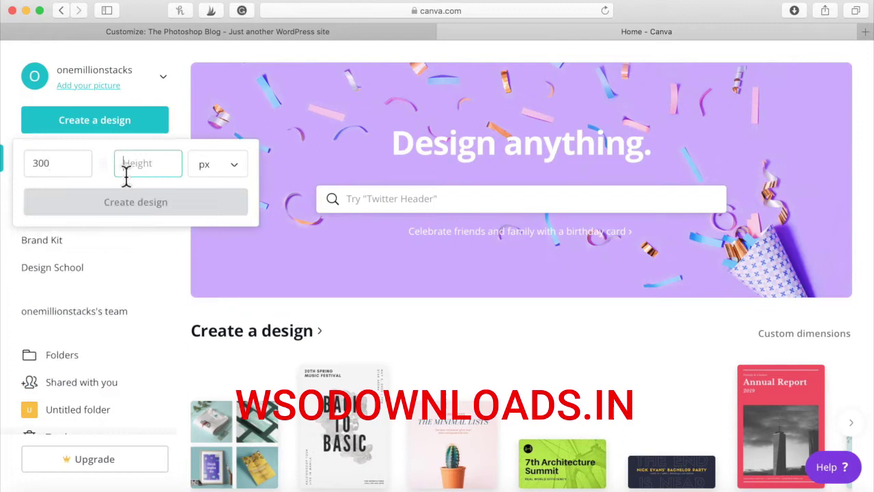
{"action": "type", "text": "100"}
{"action": "left_click", "coordinate": [169, 206]}
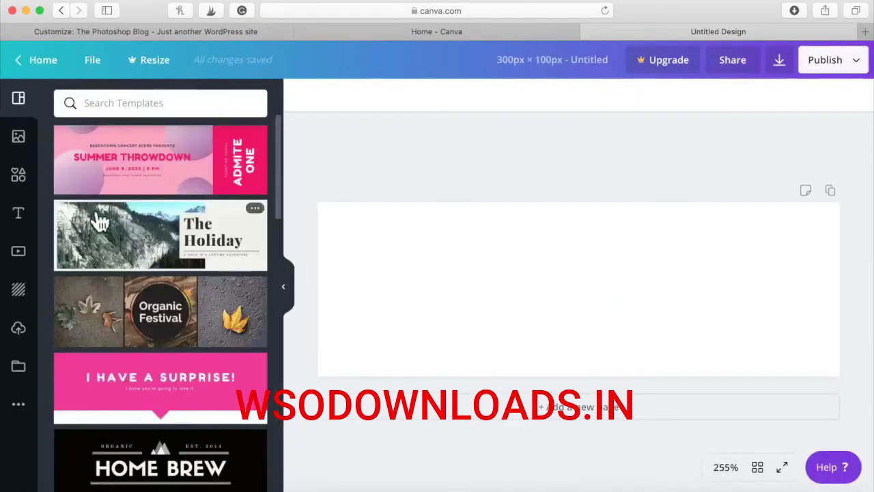
{"action": "left_click", "coordinate": [141, 108]}
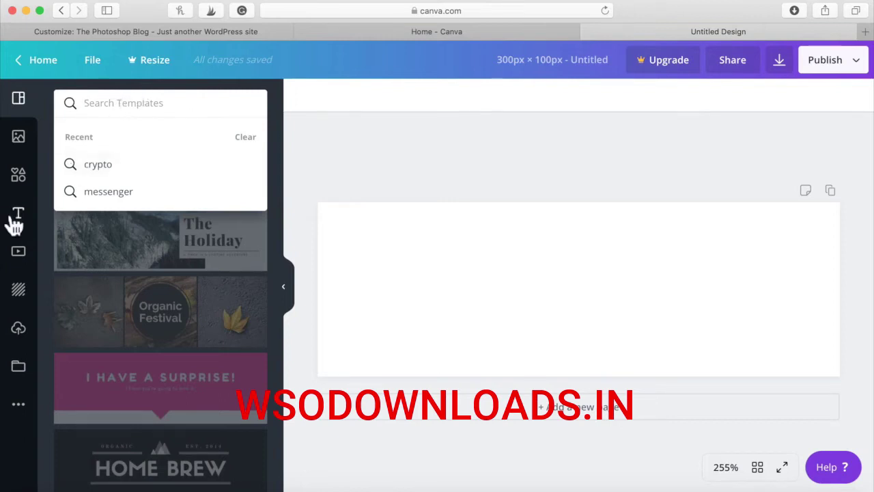
Search Canva's stock photos for 'camera' and browse through the results
{"action": "left_click", "coordinate": [30, 180]}
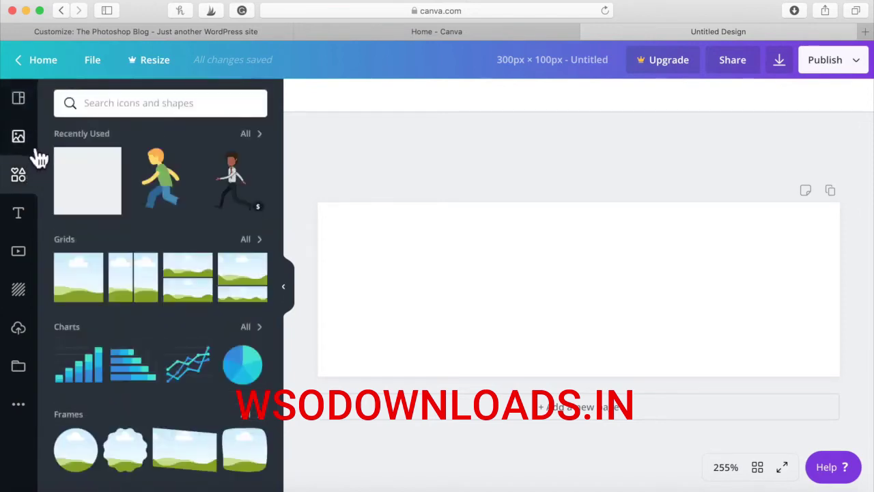
{"action": "left_click", "coordinate": [34, 152]}
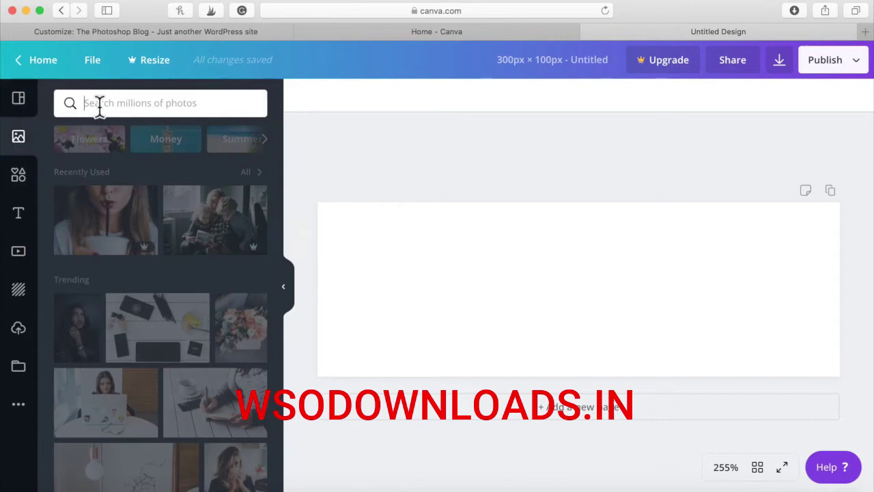
{"action": "left_click", "coordinate": [100, 103]}
{"action": "type", "text": "camera"}
{"action": "key", "text": "Return"}
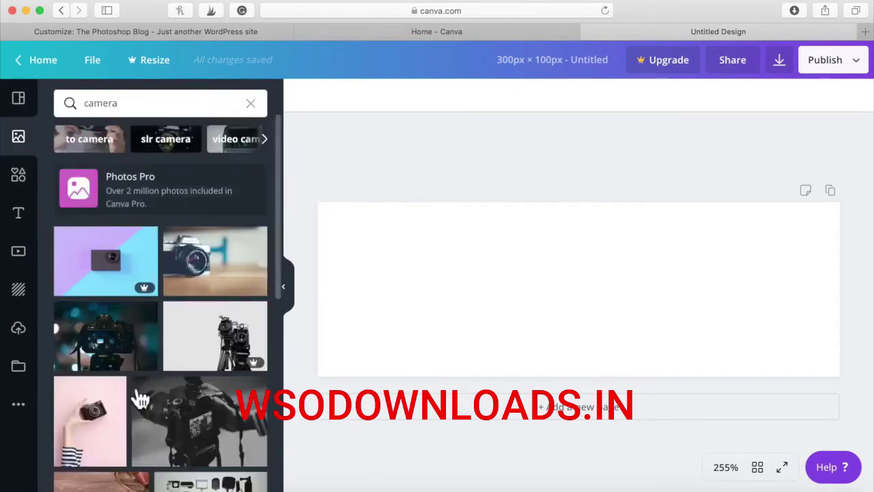
{"action": "scroll", "coordinate": [136, 373], "scroll_direction": "down", "scroll_amount": 10}
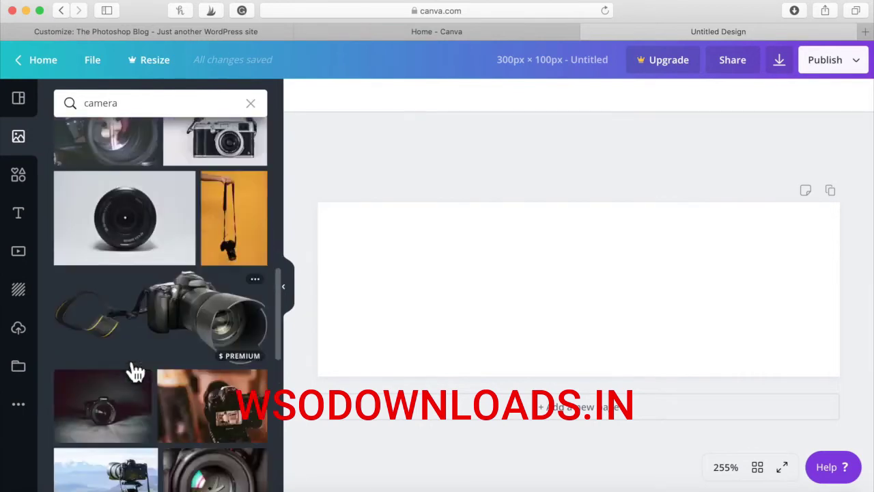
{"action": "scroll", "coordinate": [136, 373], "scroll_direction": "down", "scroll_amount": 3}
{"action": "scroll", "coordinate": [228, 396], "scroll_direction": "down", "scroll_amount": 3}
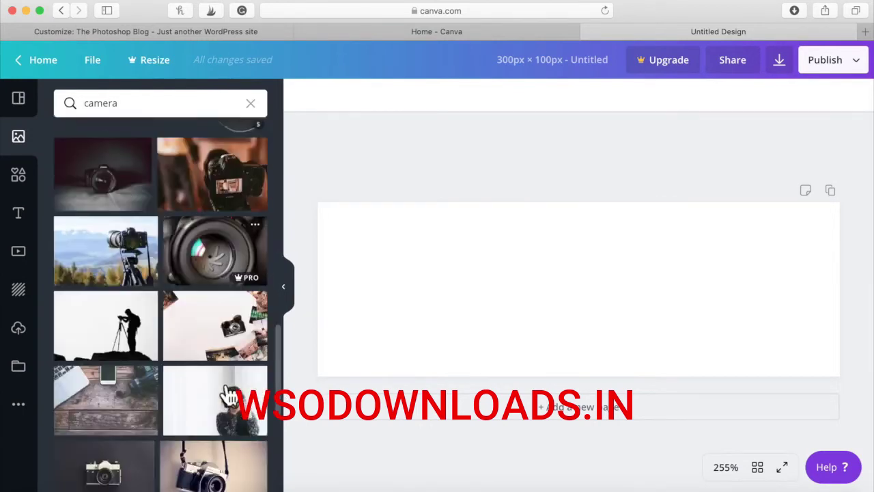
{"action": "scroll", "coordinate": [222, 328], "scroll_direction": "down", "scroll_amount": 5}
{"action": "scroll", "coordinate": [191, 330], "scroll_direction": "down", "scroll_amount": 3}
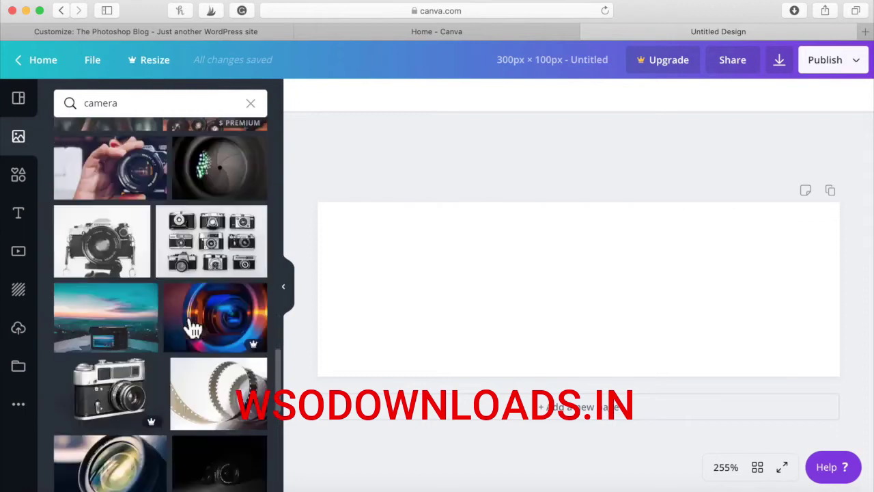
{"action": "scroll", "coordinate": [192, 329], "scroll_direction": "down", "scroll_amount": 5}
{"action": "scroll", "coordinate": [193, 329], "scroll_direction": "down", "scroll_amount": 5}
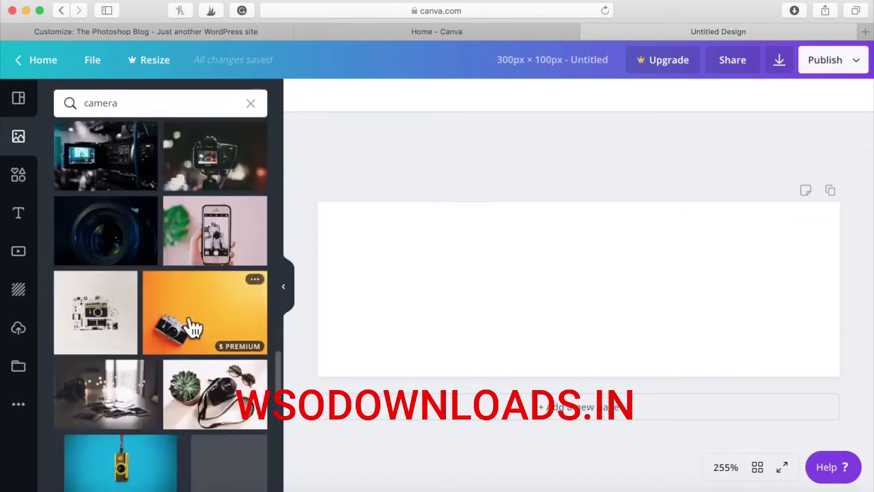
{"action": "scroll", "coordinate": [123, 246], "scroll_direction": "up", "scroll_amount": 4}
Add the black camera photo, shrink it to about 78×52 and shift it right and down
{"action": "left_click", "coordinate": [118, 236]}
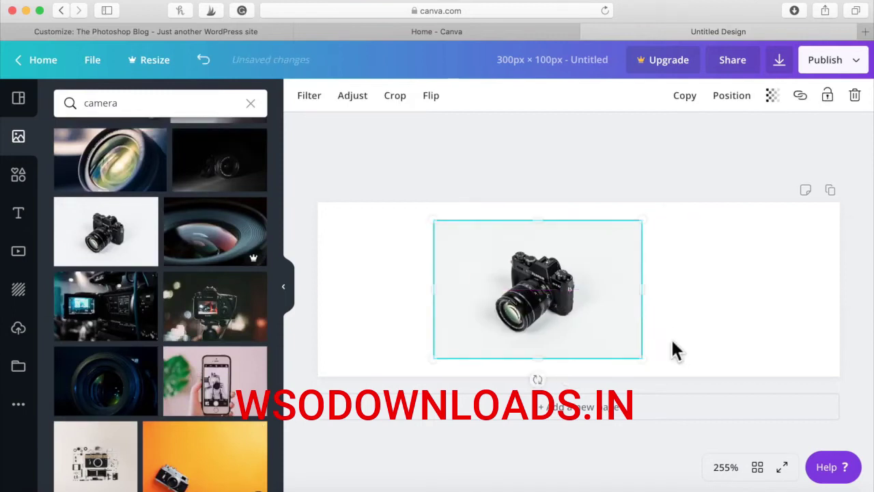
{"action": "left_click_drag", "start_coordinate": [646, 364], "coordinate": [561, 335]}
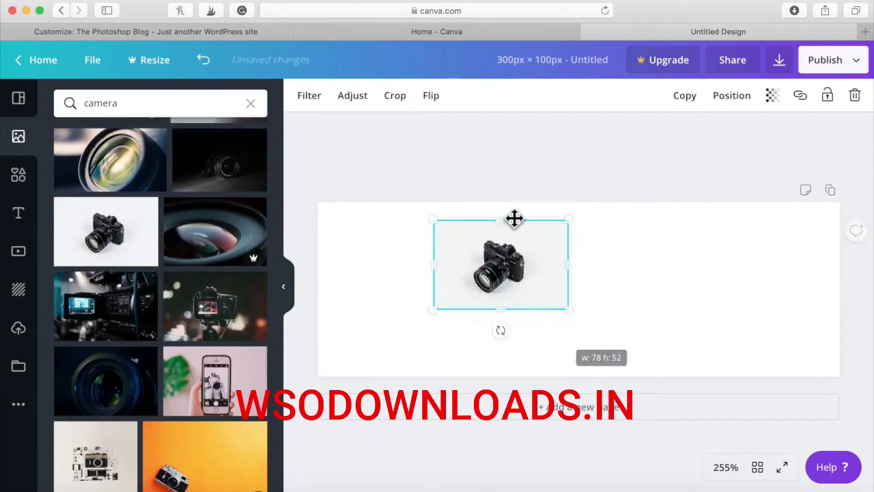
{"action": "left_click", "coordinate": [514, 179]}
{"action": "left_click_drag", "start_coordinate": [530, 273], "coordinate": [437, 274]}
{"action": "left_click", "coordinate": [441, 164]}
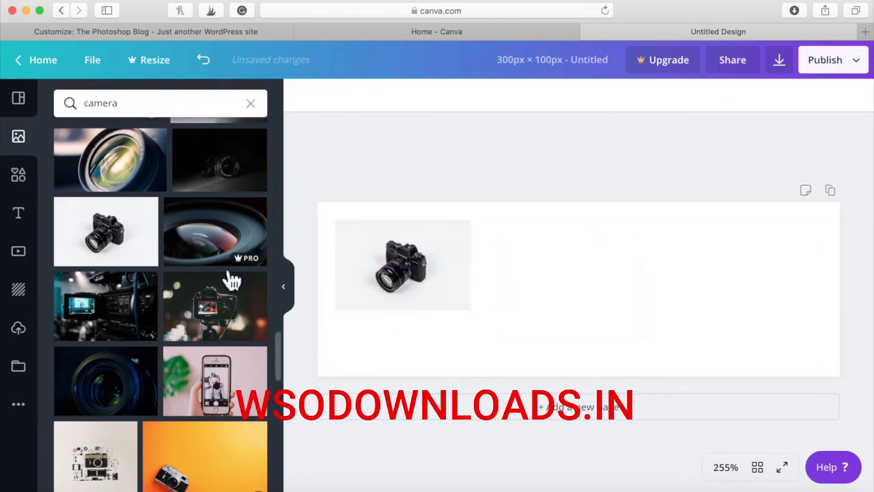
Fade the camera photo's transparency to 33 and nudge it slightly lower
{"action": "left_click", "coordinate": [461, 236]}
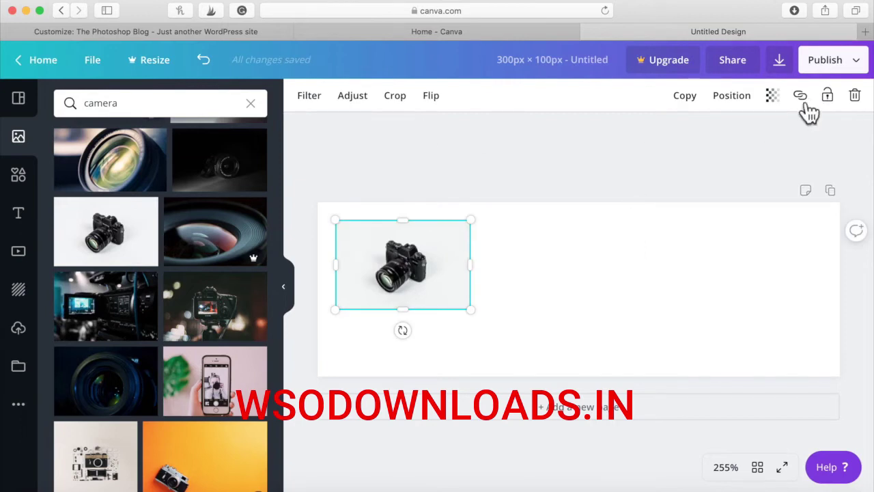
{"action": "left_click", "coordinate": [772, 98]}
{"action": "left_click_drag", "start_coordinate": [741, 137], "coordinate": [663, 145]}
{"action": "left_click", "coordinate": [526, 139]}
{"action": "left_click", "coordinate": [526, 141]}
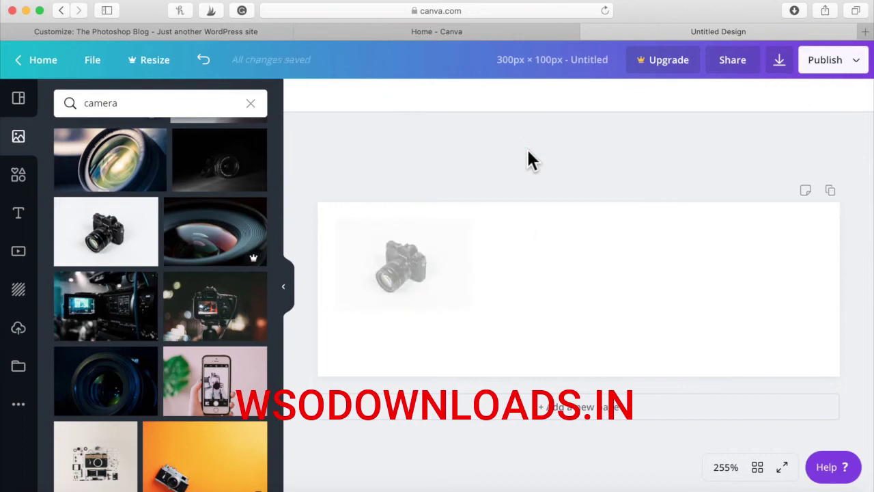
{"action": "left_click_drag", "start_coordinate": [442, 290], "coordinate": [445, 307]}
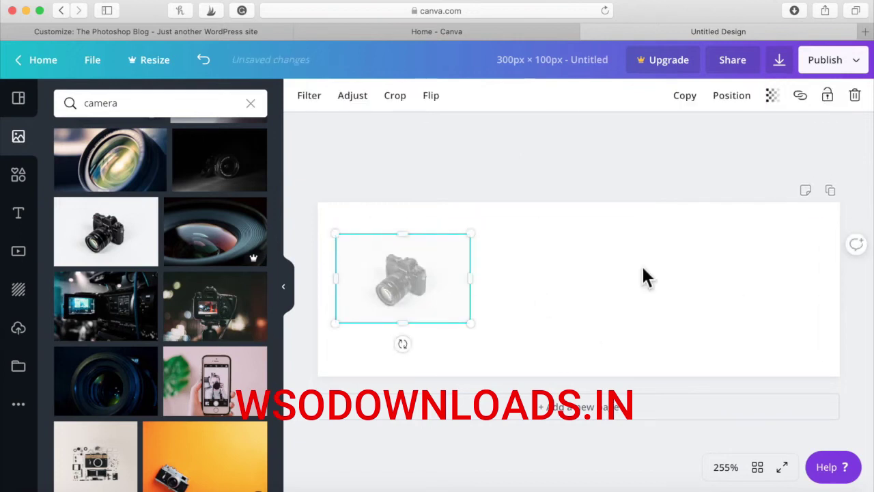
{"action": "left_click_drag", "start_coordinate": [439, 287], "coordinate": [439, 301]}
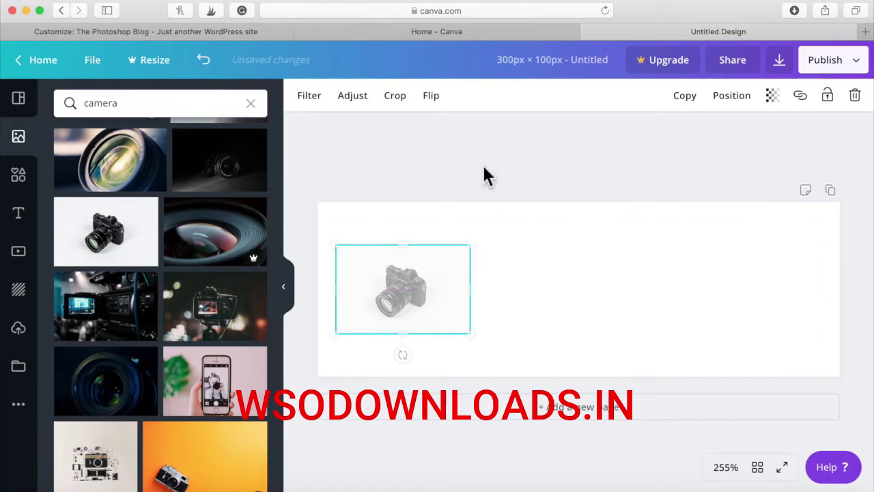
{"action": "left_click", "coordinate": [484, 174]}
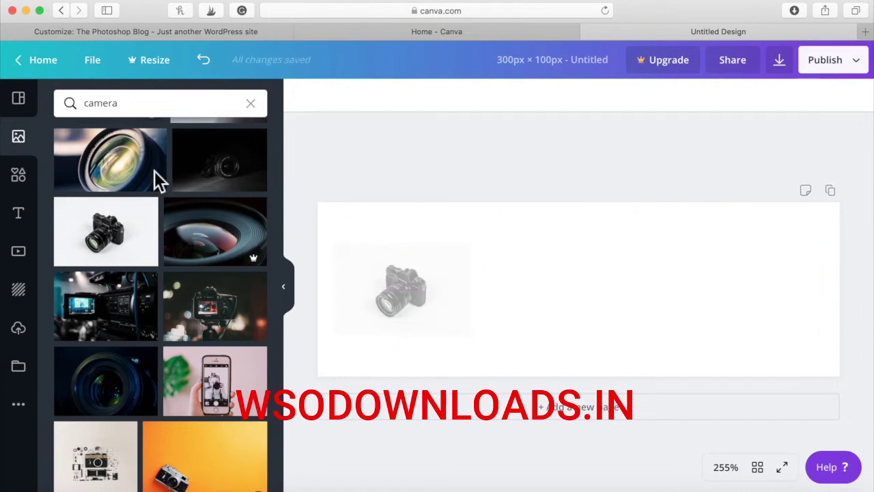
Add the IT'S TIME TO CELEBRATE text template and ungroup it into separate text boxes
{"action": "left_click", "coordinate": [31, 212]}
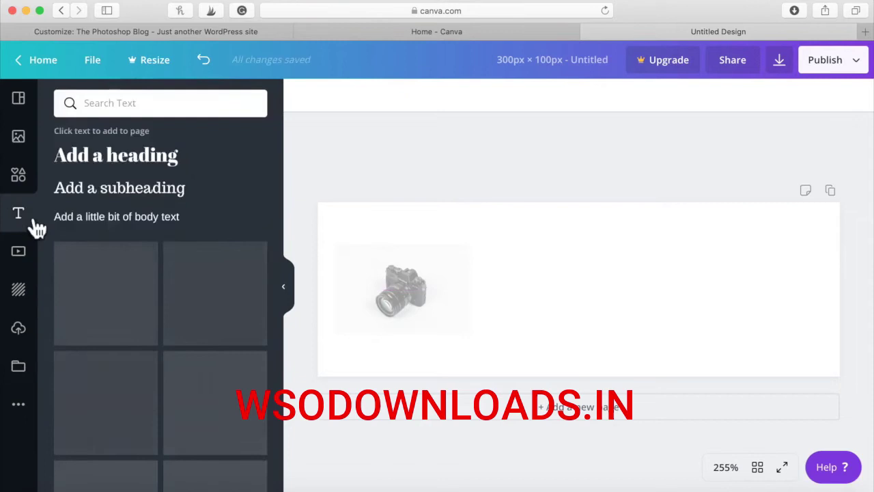
{"action": "scroll", "coordinate": [198, 247], "scroll_direction": "down", "scroll_amount": 6}
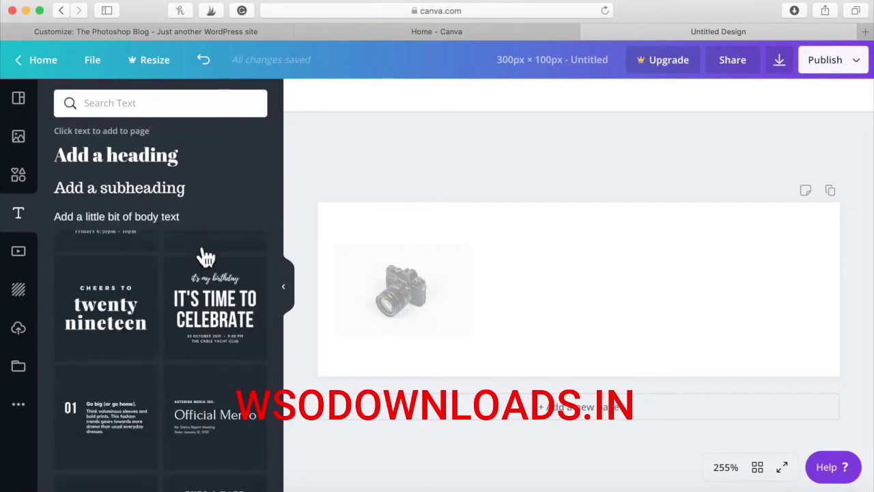
{"action": "left_click", "coordinate": [239, 289]}
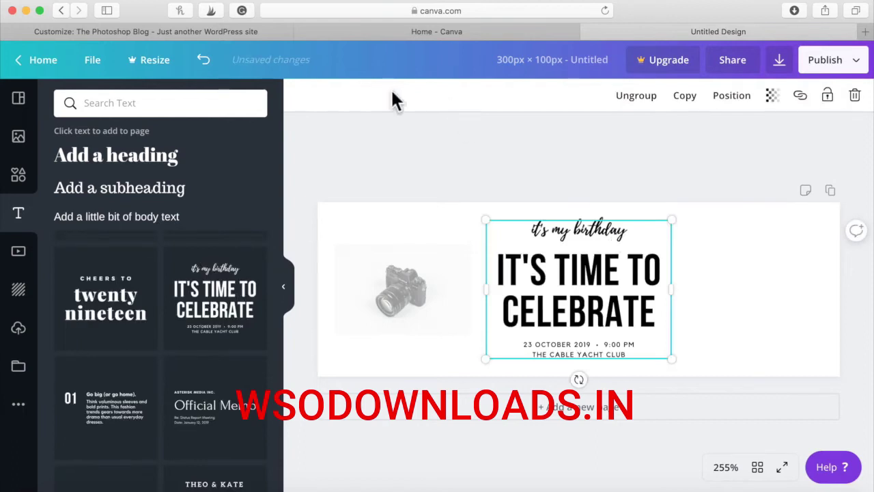
{"action": "left_click", "coordinate": [248, 32]}
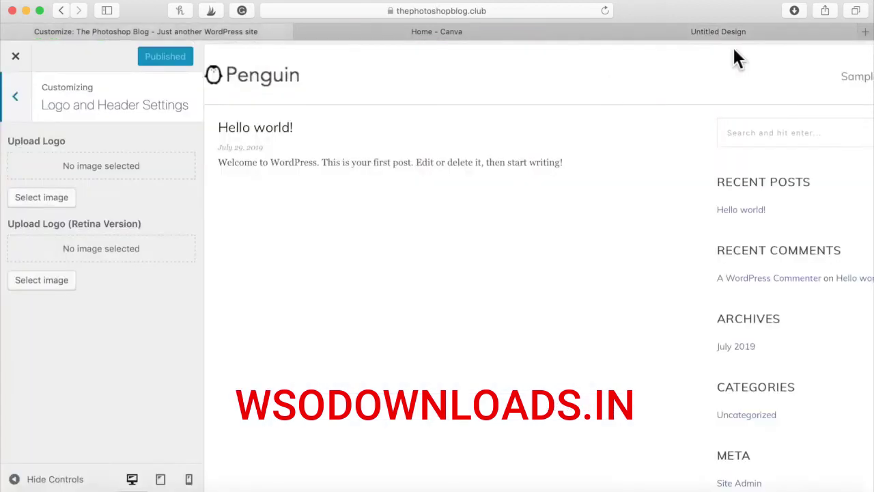
{"action": "left_click", "coordinate": [762, 32]}
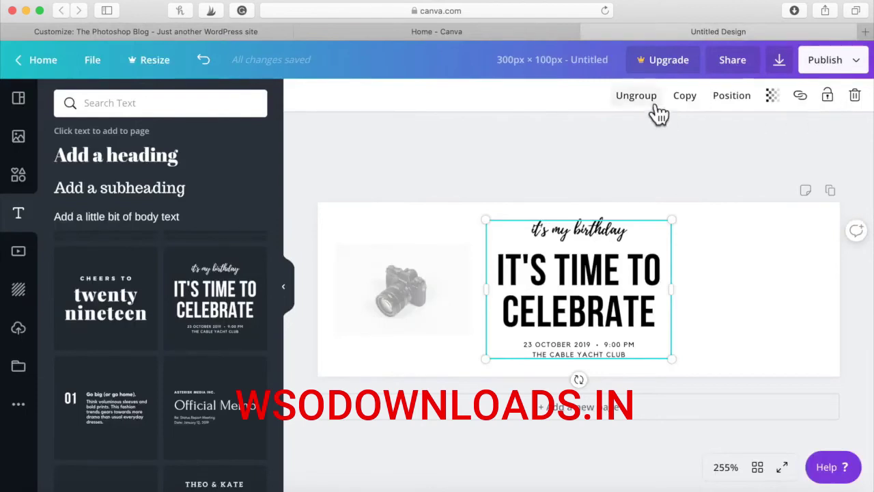
{"action": "key", "text": "super+shift+g"}
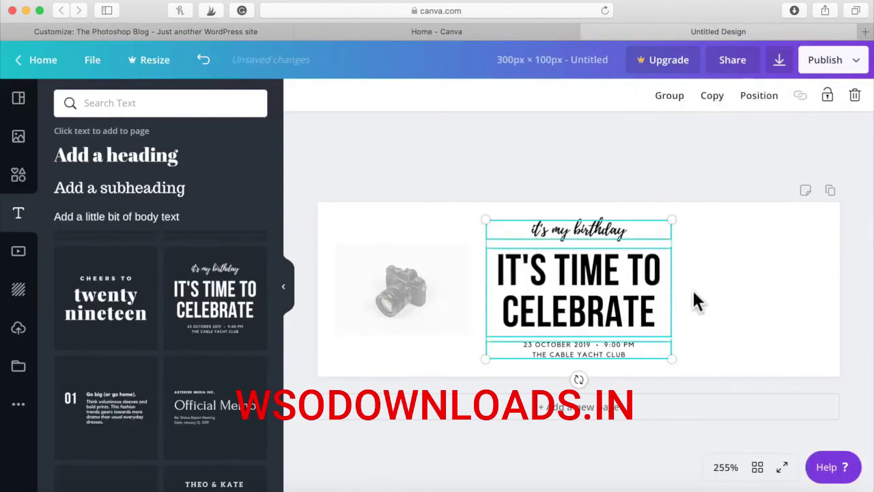
Retype the heading as 'THE PHOTOSHOP' and widen its box to fit one line
{"action": "left_click", "coordinate": [653, 168]}
{"action": "left_click", "coordinate": [622, 273]}
{"action": "left_click", "coordinate": [622, 273]}
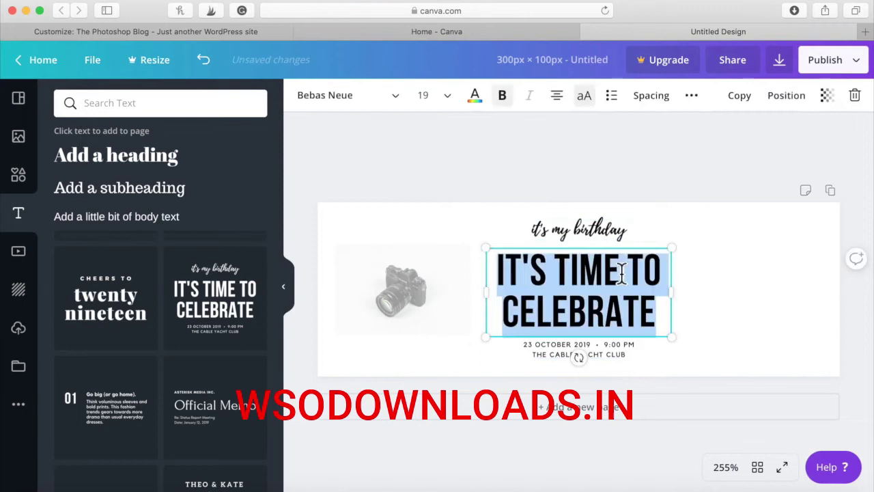
{"action": "type", "text": "THE PHOT"}
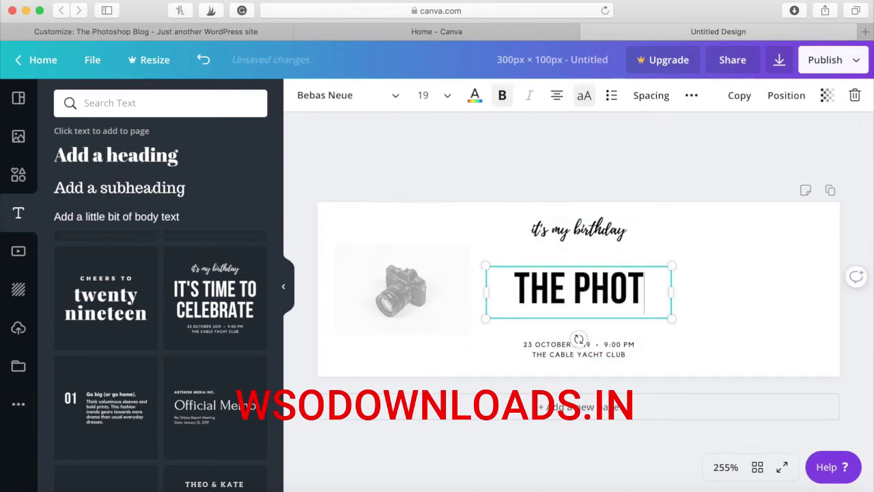
{"action": "type", "text": "OSHOP"}
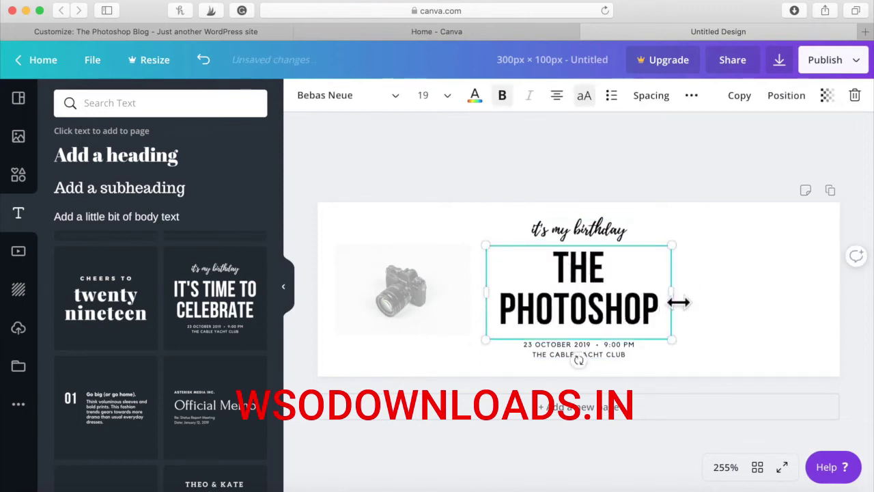
{"action": "left_click_drag", "start_coordinate": [679, 301], "coordinate": [752, 304]}
{"action": "left_click", "coordinate": [683, 230]}
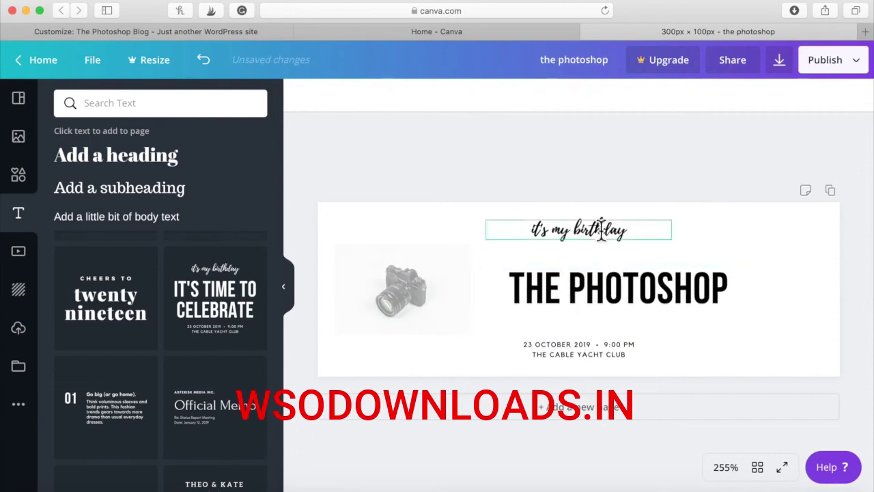
Change the script line to 'Blog', delete the date and venue text, and move Blog down
{"action": "double_click", "coordinate": [601, 230]}
{"action": "type", "text": "Blog"}
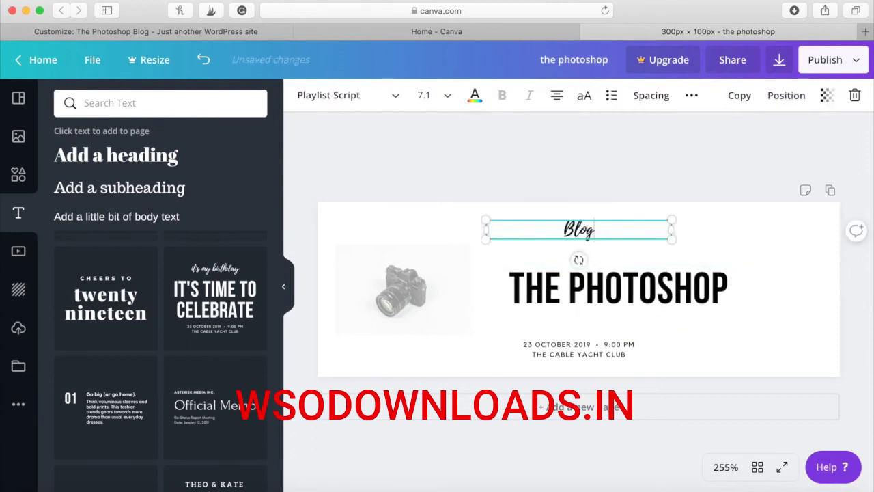
{"action": "left_click", "coordinate": [627, 349]}
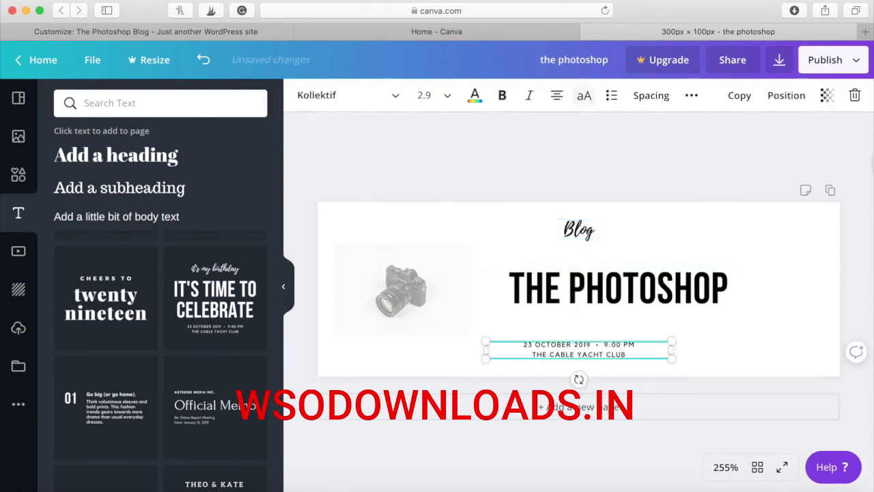
{"action": "left_click", "coordinate": [855, 95]}
{"action": "left_click_drag", "start_coordinate": [595, 235], "coordinate": [588, 333]}
Resize the Blog text, setting it to 36 and then shrinking it to about 27
{"action": "left_click", "coordinate": [585, 338]}
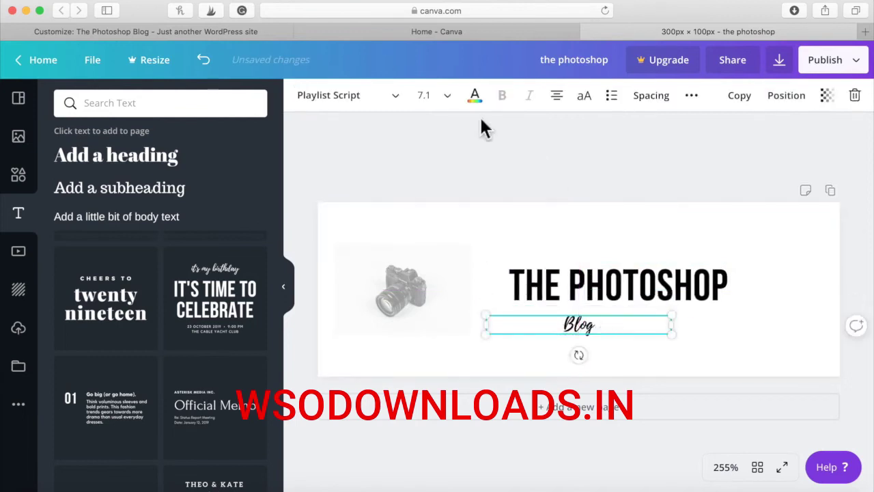
{"action": "left_click", "coordinate": [430, 96]}
{"action": "scroll", "coordinate": [453, 257], "scroll_direction": "down", "scroll_amount": 5}
{"action": "scroll", "coordinate": [445, 181], "scroll_direction": "up", "scroll_amount": 3}
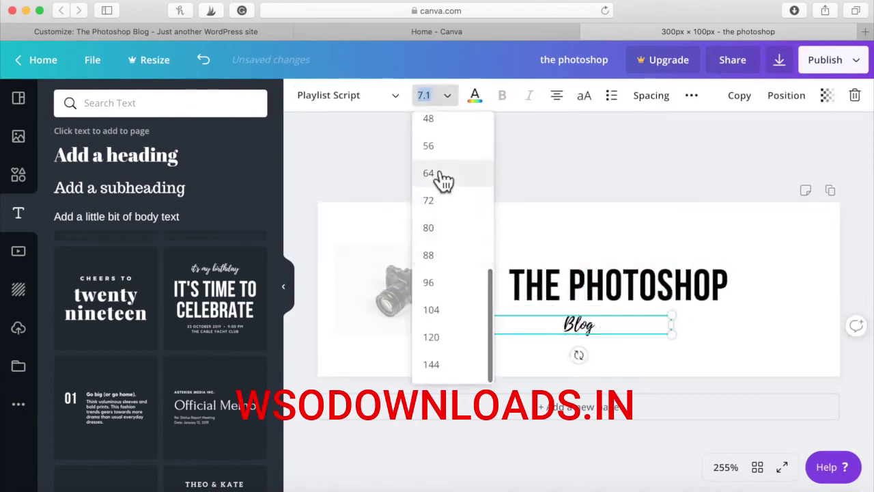
{"action": "left_click", "coordinate": [430, 192]}
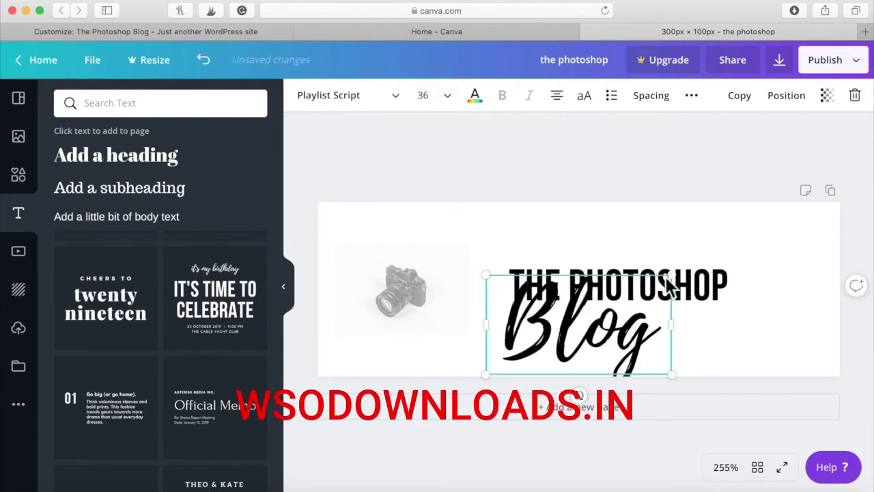
{"action": "left_click_drag", "start_coordinate": [675, 374], "coordinate": [630, 357]}
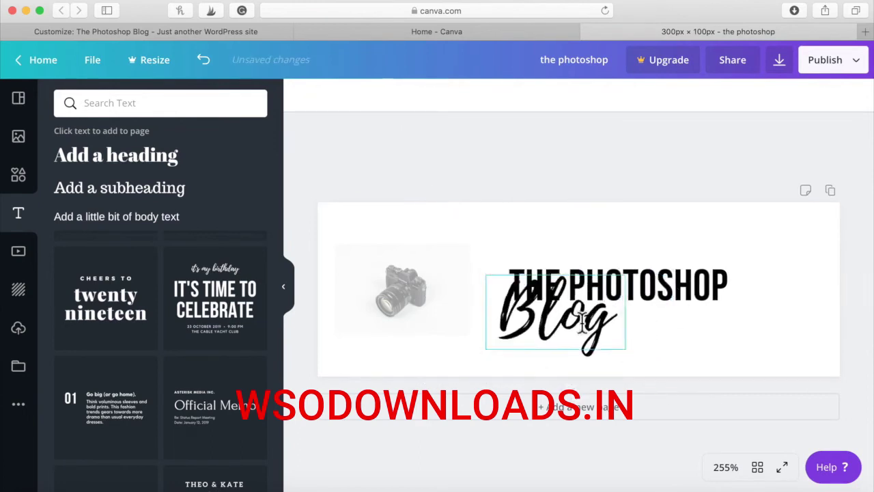
{"action": "left_click_drag", "start_coordinate": [677, 340], "coordinate": [665, 318]}
Enlarge and realign the THE PHOTOSHOP heading, and shrink Blog to 10.9 beneath it
{"action": "left_click", "coordinate": [634, 290]}
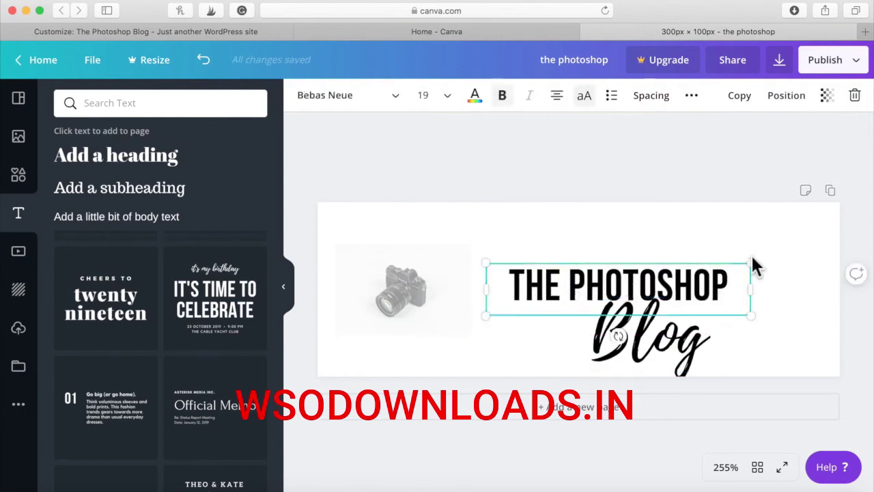
{"action": "left_click_drag", "start_coordinate": [752, 264], "coordinate": [853, 235]}
{"action": "left_click", "coordinate": [725, 180]}
{"action": "left_click_drag", "start_coordinate": [650, 255], "coordinate": [648, 280]}
{"action": "left_click", "coordinate": [669, 345]}
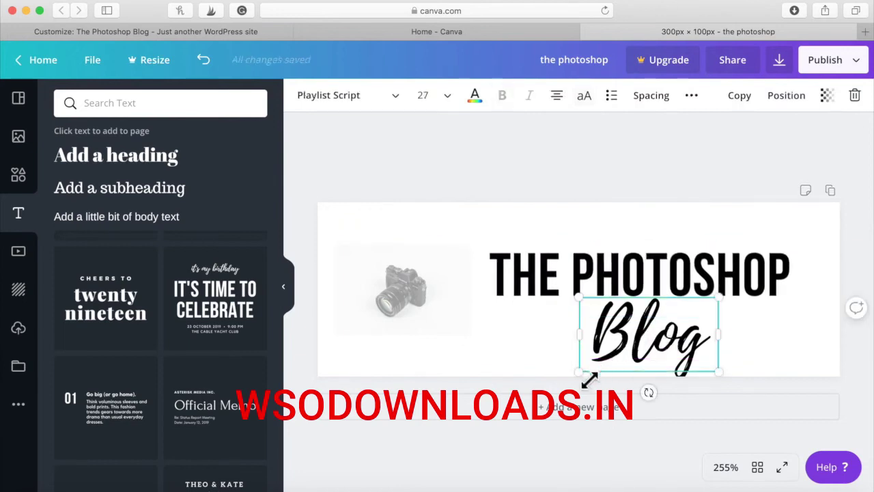
{"action": "left_click_drag", "start_coordinate": [659, 347], "coordinate": [767, 331]}
{"action": "left_click", "coordinate": [687, 191]}
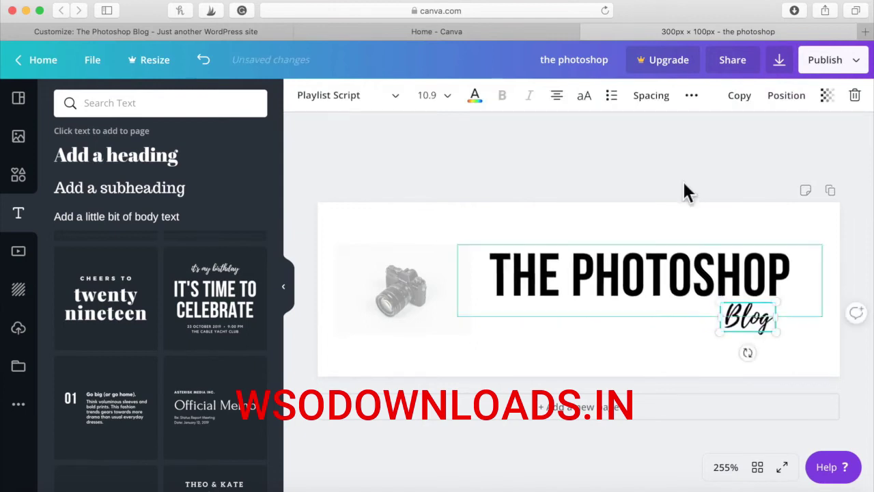
Shrink the faded camera image and move it up beside the title
{"action": "left_click", "coordinate": [444, 275]}
{"action": "left_click_drag", "start_coordinate": [476, 251], "coordinate": [430, 257]}
{"action": "left_click", "coordinate": [433, 218]}
{"action": "left_click_drag", "start_coordinate": [400, 302], "coordinate": [449, 284]}
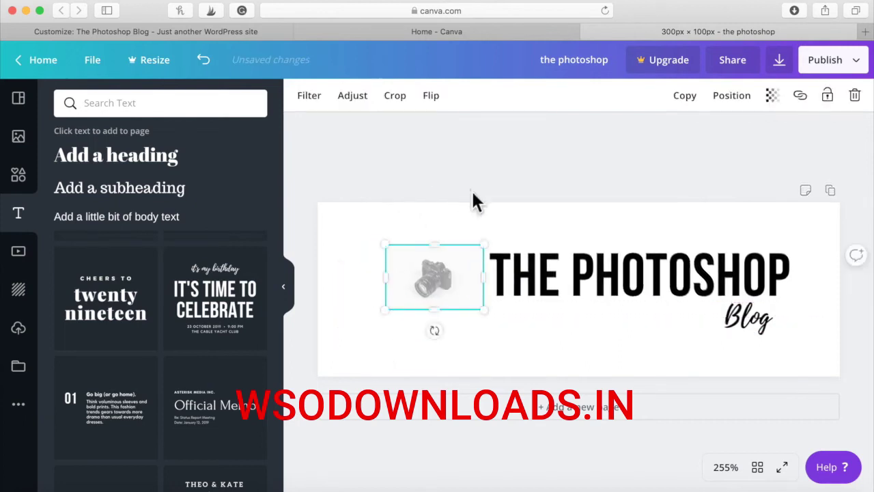
Export the logo through the Download panel with PNG as the file type
{"action": "left_click", "coordinate": [471, 189]}
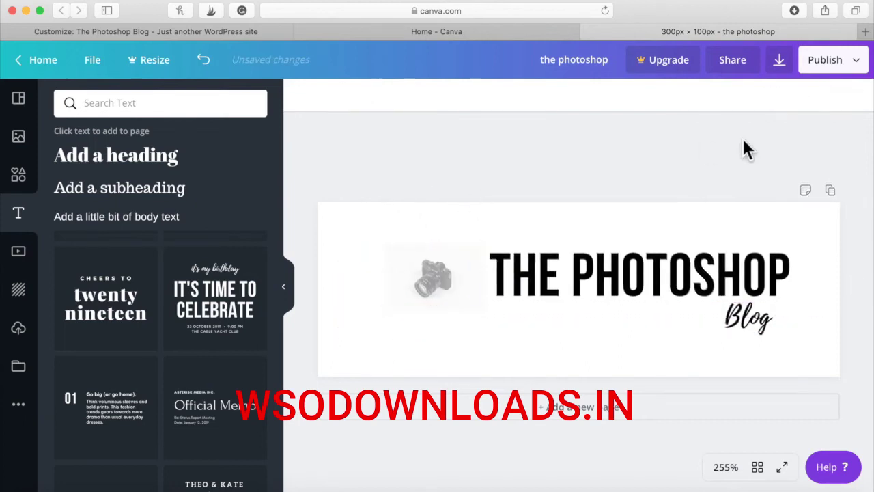
{"action": "left_click", "coordinate": [779, 60]}
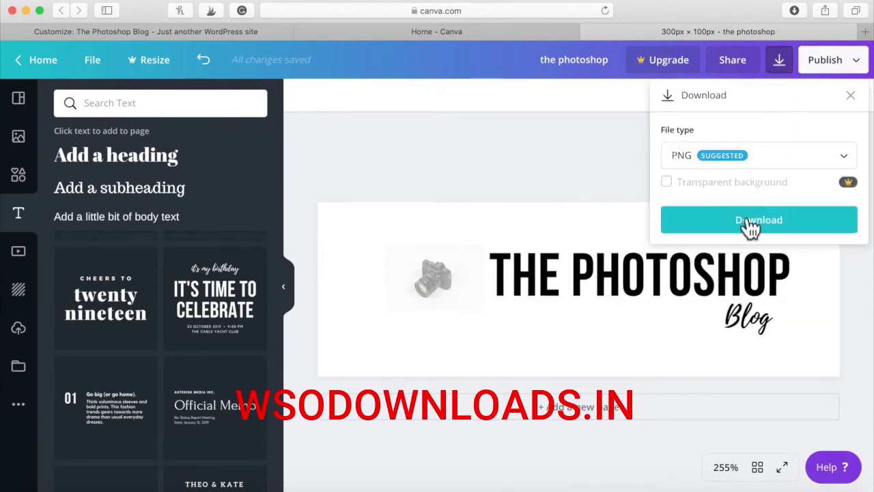
{"action": "left_click", "coordinate": [752, 229]}
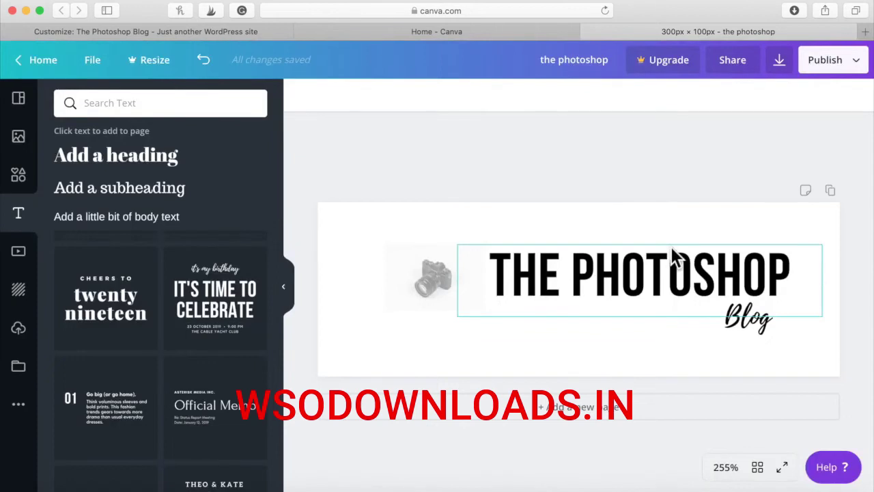
{"action": "left_click", "coordinate": [779, 61]}
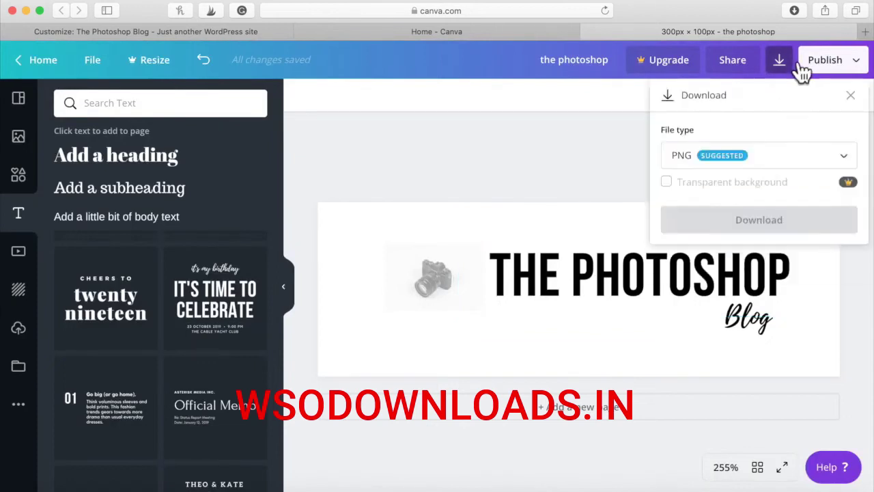
{"action": "left_click", "coordinate": [751, 228]}
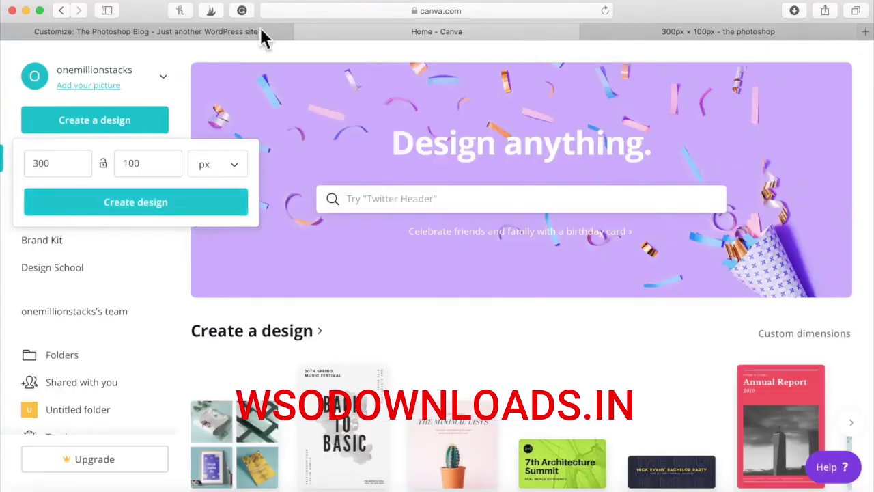
Upload the-photoshop.png from Downloads as the site logo, then dismiss Canva's Pro offer
{"action": "left_click", "coordinate": [249, 31]}
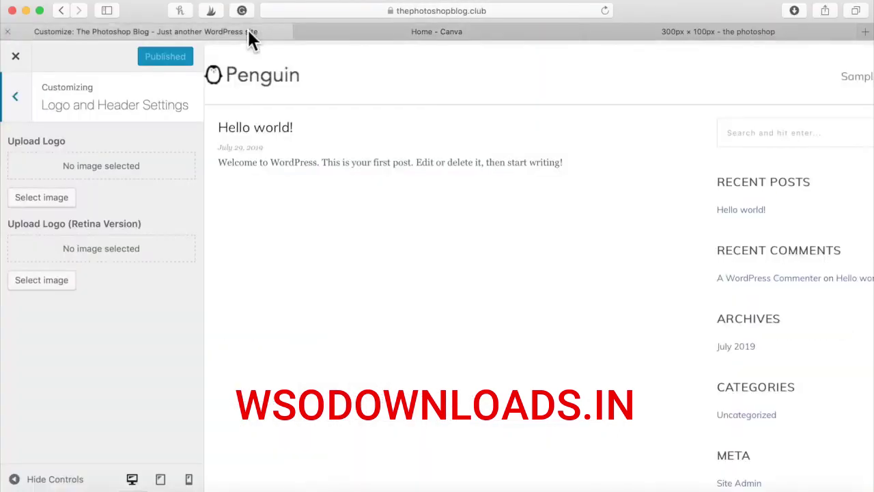
{"action": "left_click", "coordinate": [55, 202]}
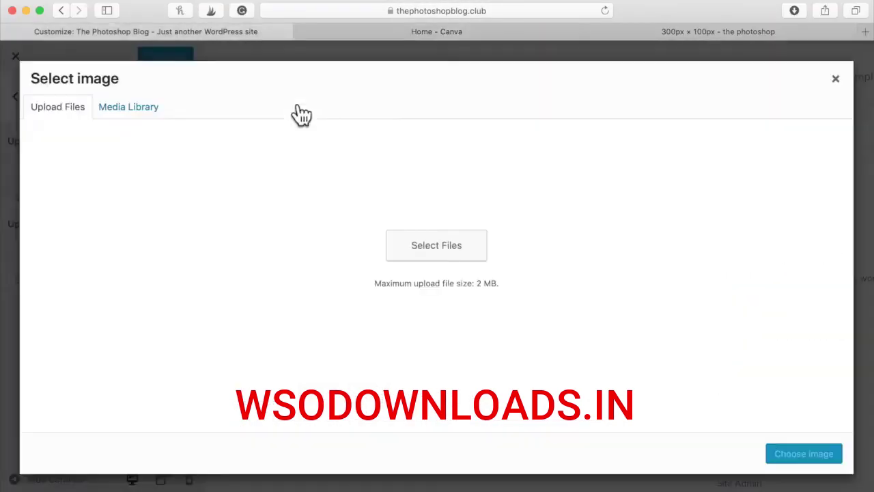
{"action": "left_click", "coordinate": [483, 287]}
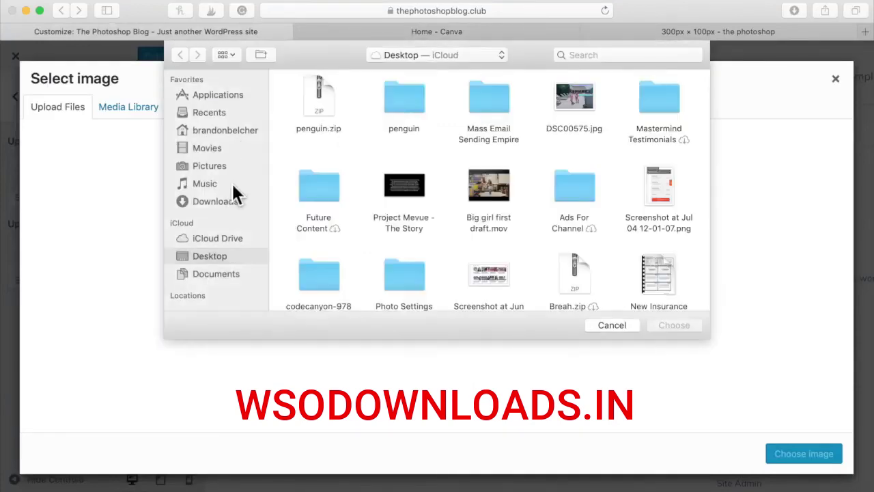
{"action": "left_click", "coordinate": [230, 202]}
{"action": "double_click", "coordinate": [312, 94]}
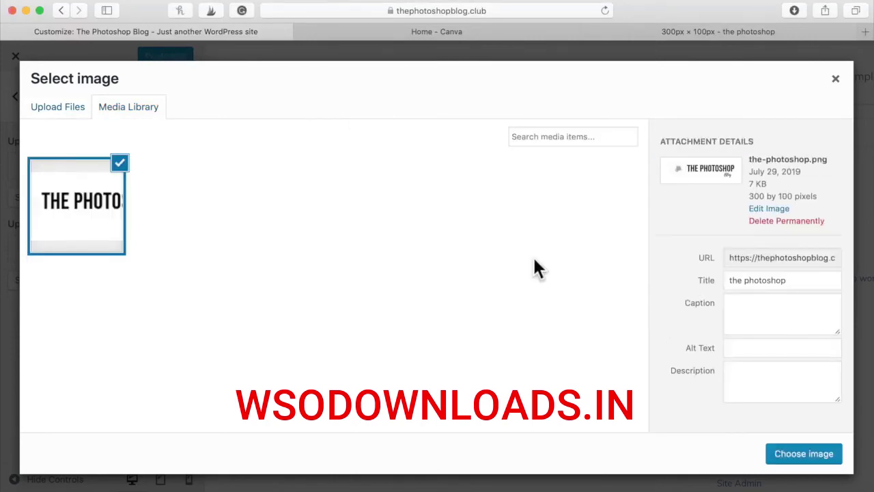
{"action": "left_click", "coordinate": [812, 457]}
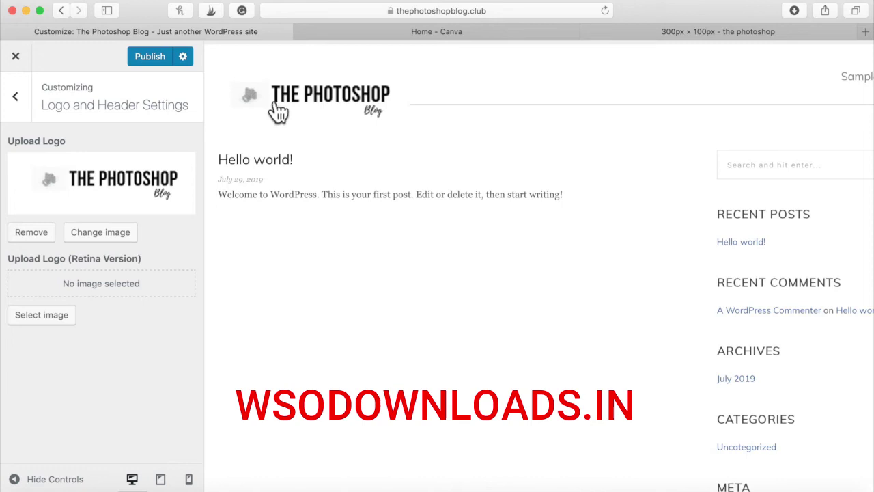
{"action": "left_click", "coordinate": [645, 32]}
{"action": "left_click", "coordinate": [630, 54]}
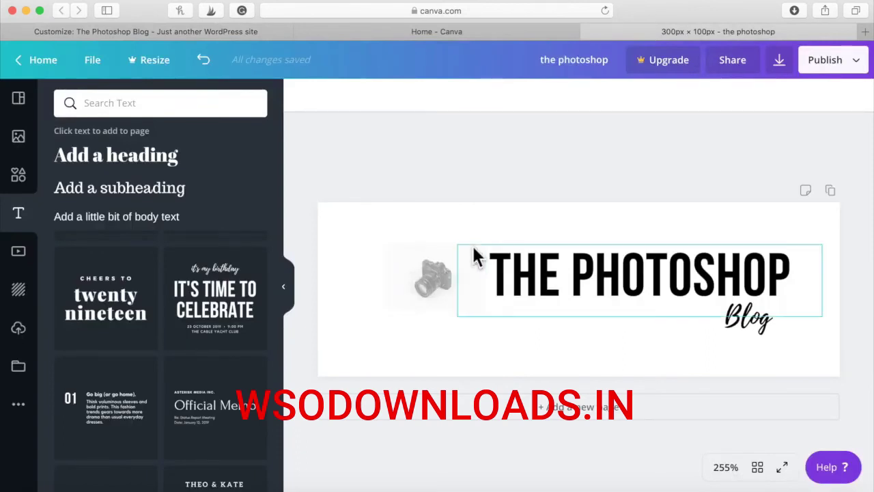
{"action": "left_click", "coordinate": [438, 273]}
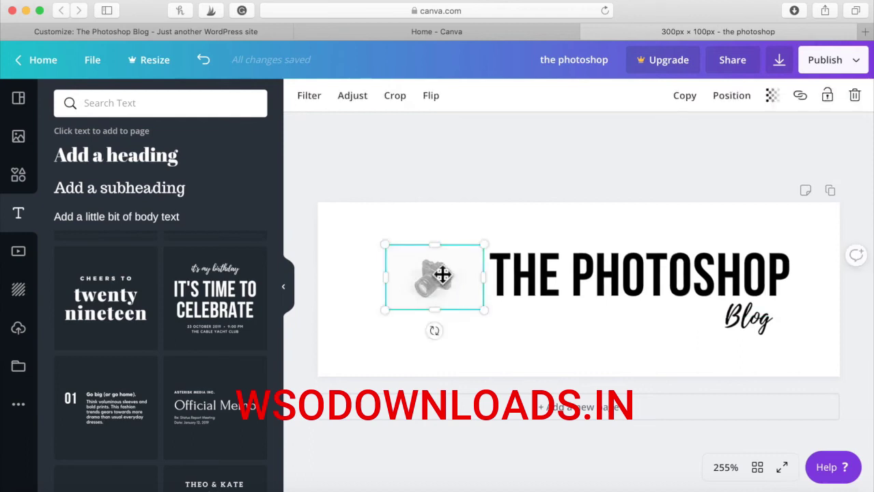
{"action": "left_click", "coordinate": [464, 178]}
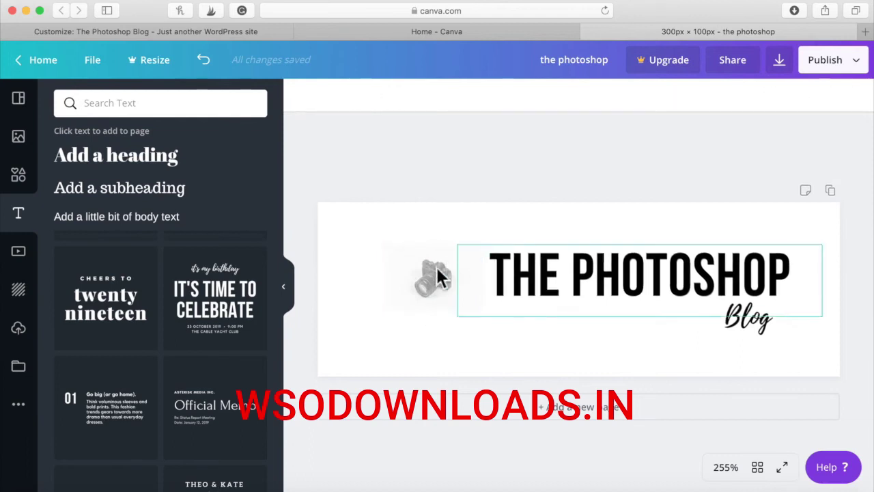
Return from Canva to the WordPress Customizer and publish the new site logo
{"action": "left_click", "coordinate": [486, 33]}
{"action": "left_click", "coordinate": [247, 34]}
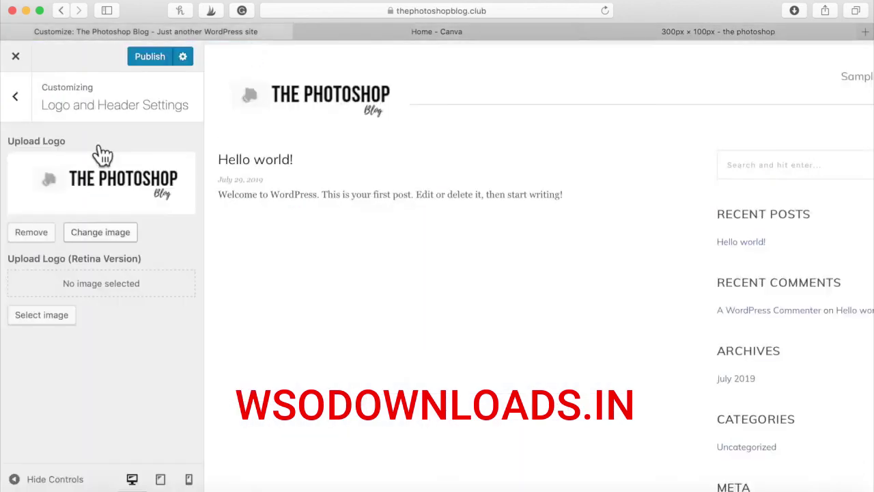
{"action": "left_click", "coordinate": [146, 57]}
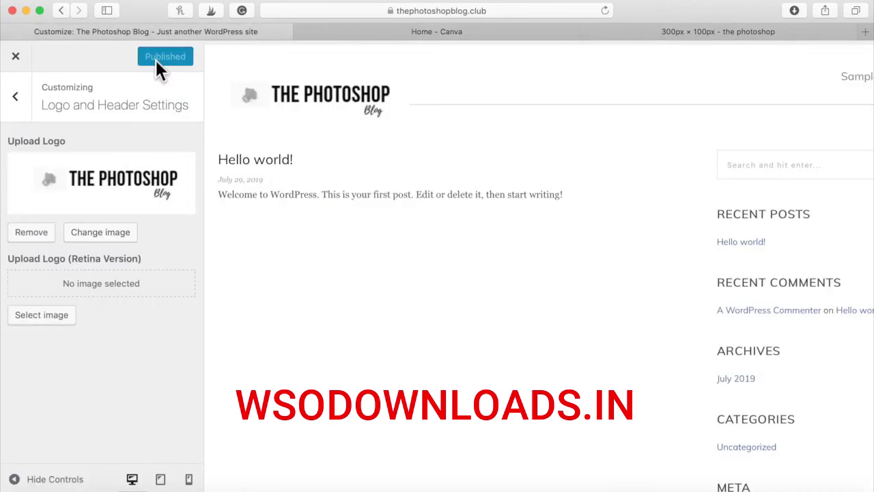
Browse the Post Settings, Colors: General and General Settings panels, returning to the main sections
{"action": "left_click", "coordinate": [15, 97]}
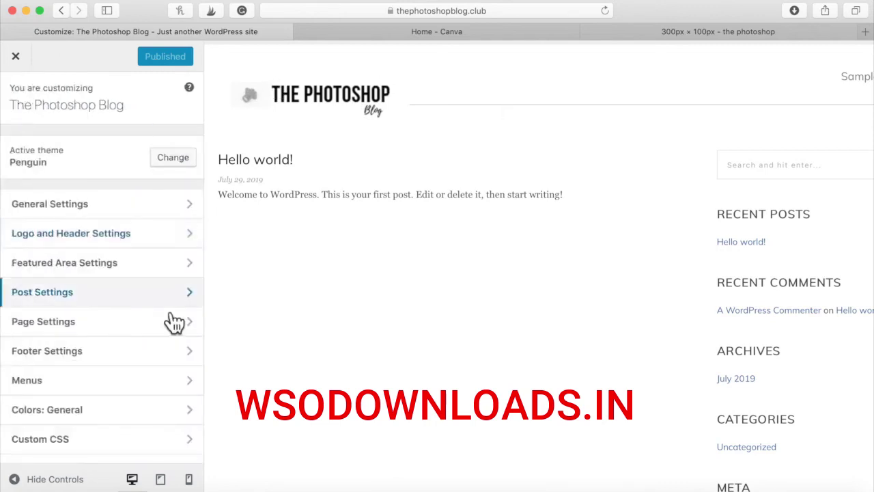
{"action": "left_click", "coordinate": [168, 295]}
{"action": "left_click", "coordinate": [27, 103]}
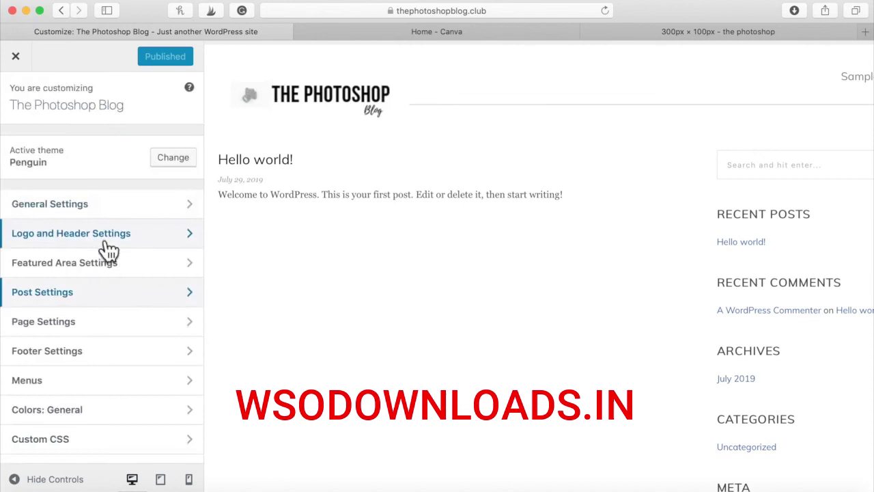
{"action": "scroll", "coordinate": [132, 357], "scroll_direction": "down", "scroll_amount": 2}
{"action": "left_click", "coordinate": [133, 393]}
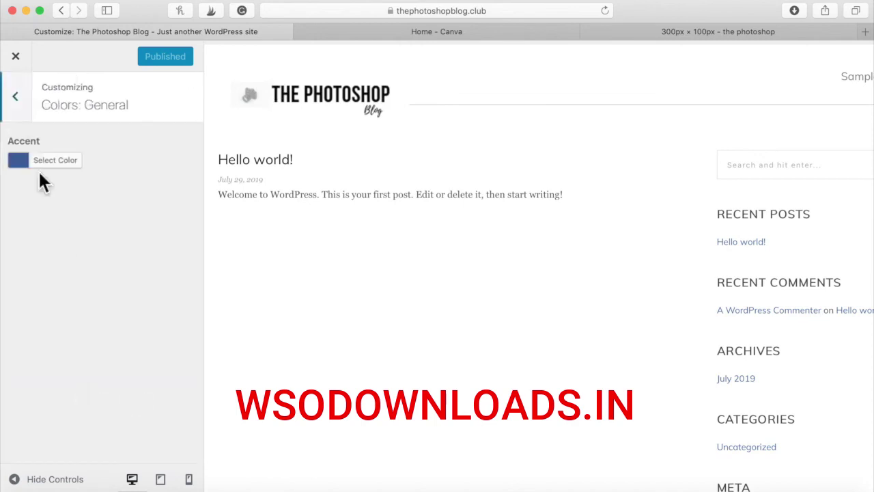
{"action": "left_click", "coordinate": [15, 96]}
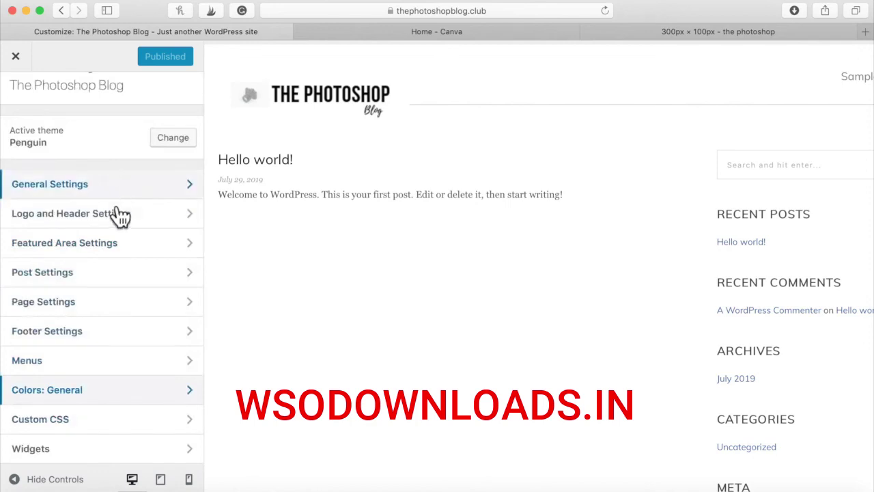
{"action": "left_click", "coordinate": [82, 180]}
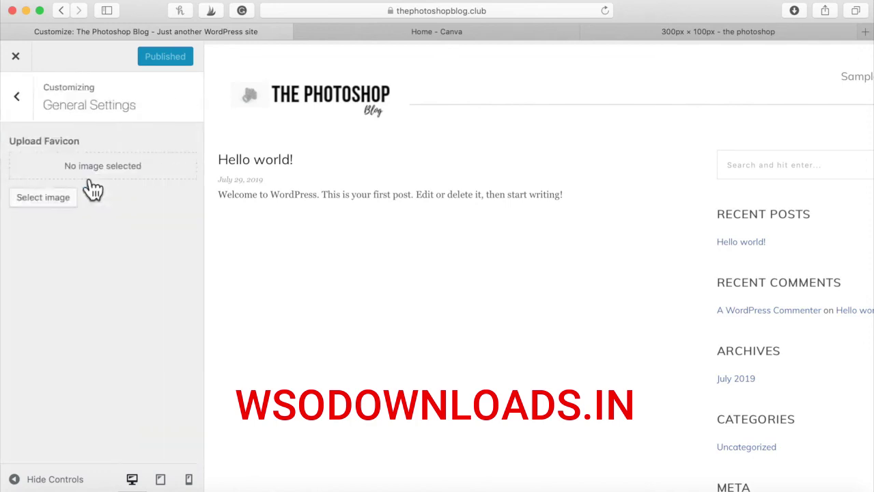
{"action": "left_click", "coordinate": [15, 96]}
{"action": "scroll", "coordinate": [461, 222], "scroll_direction": "down", "scroll_amount": 5}
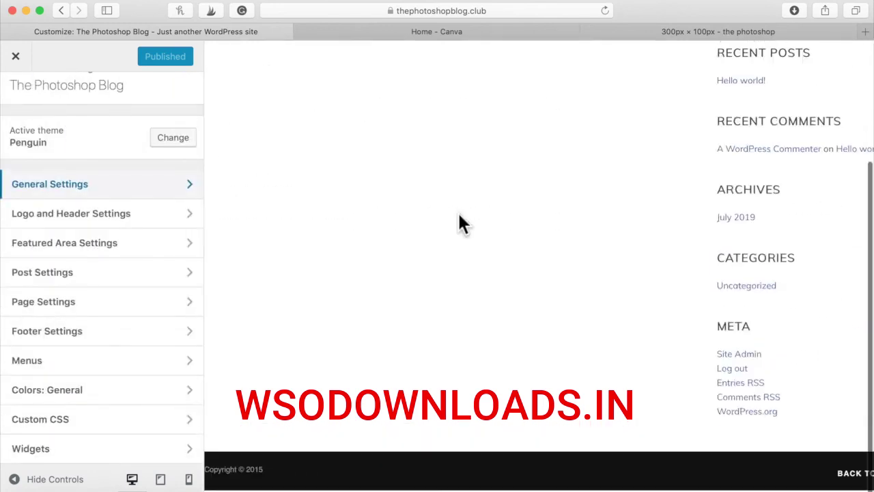
{"action": "scroll", "coordinate": [457, 222], "scroll_direction": "up", "scroll_amount": 5}
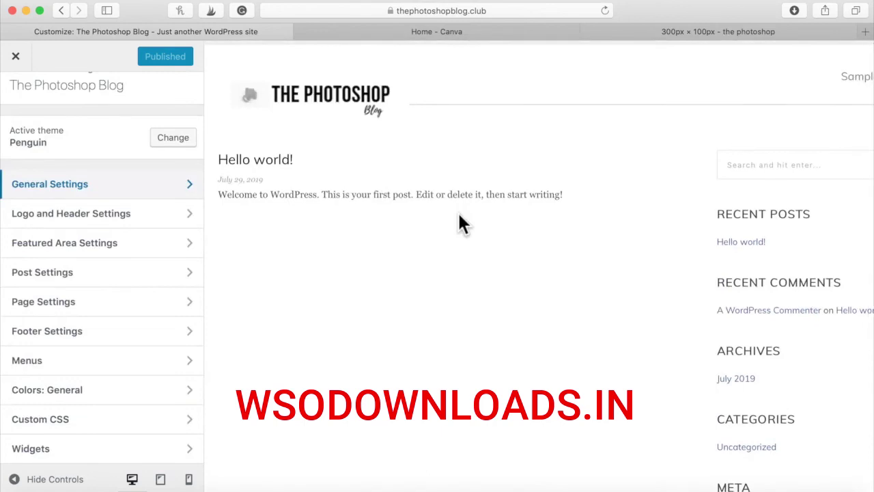